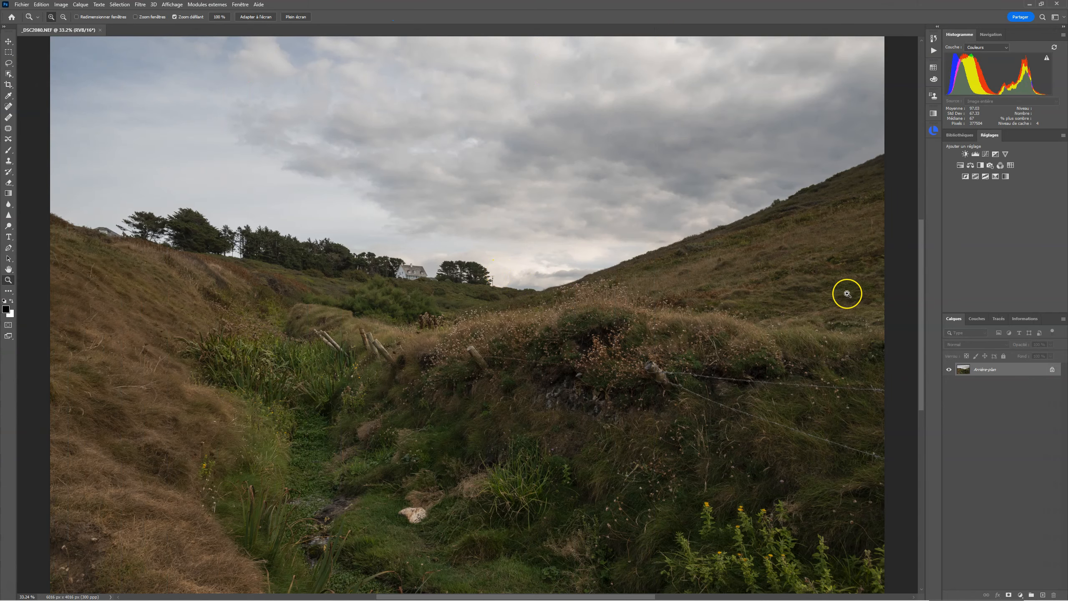
Step: Duplicate the background layer and convert the copy into a smart object
key(ctrl+j)
click(1000, 366)
right_click(1000, 367)
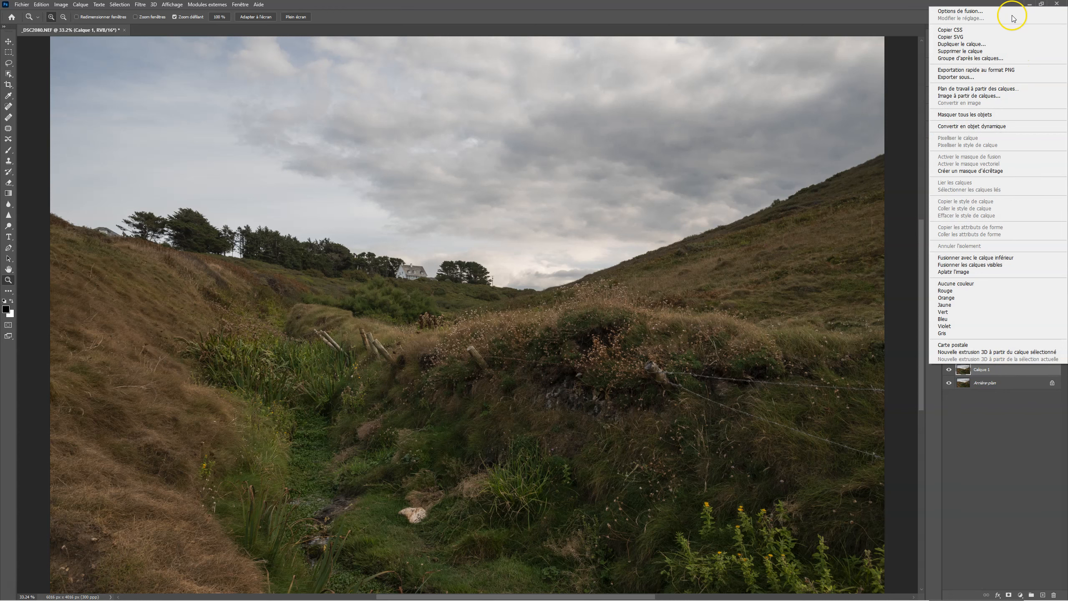
click(967, 127)
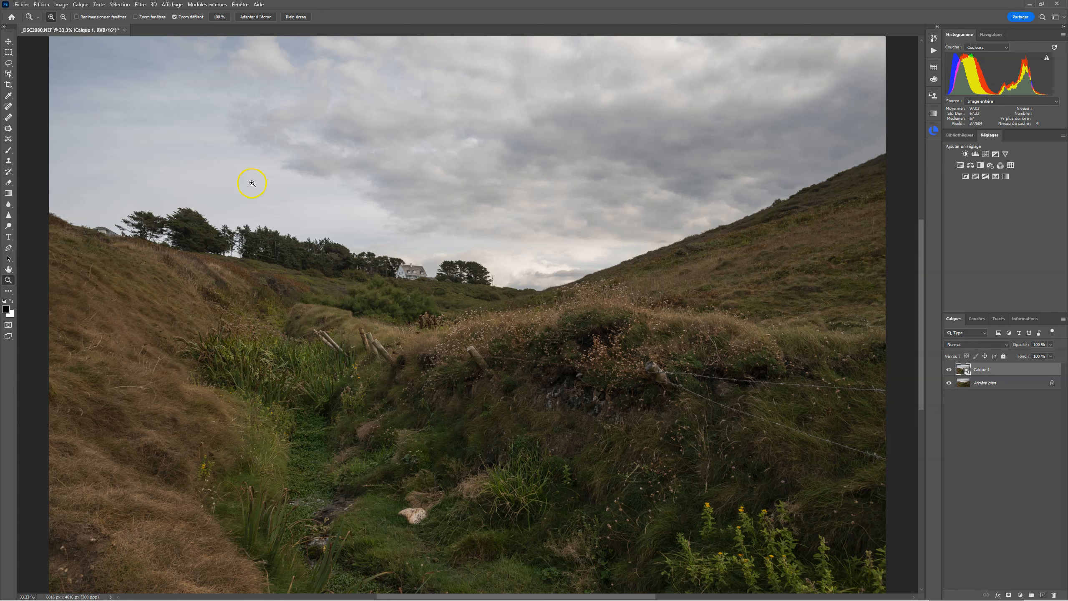
Step: Open the smart object in ON1 Effects 2023 and add a Contraste dynamique filter
click(140, 5)
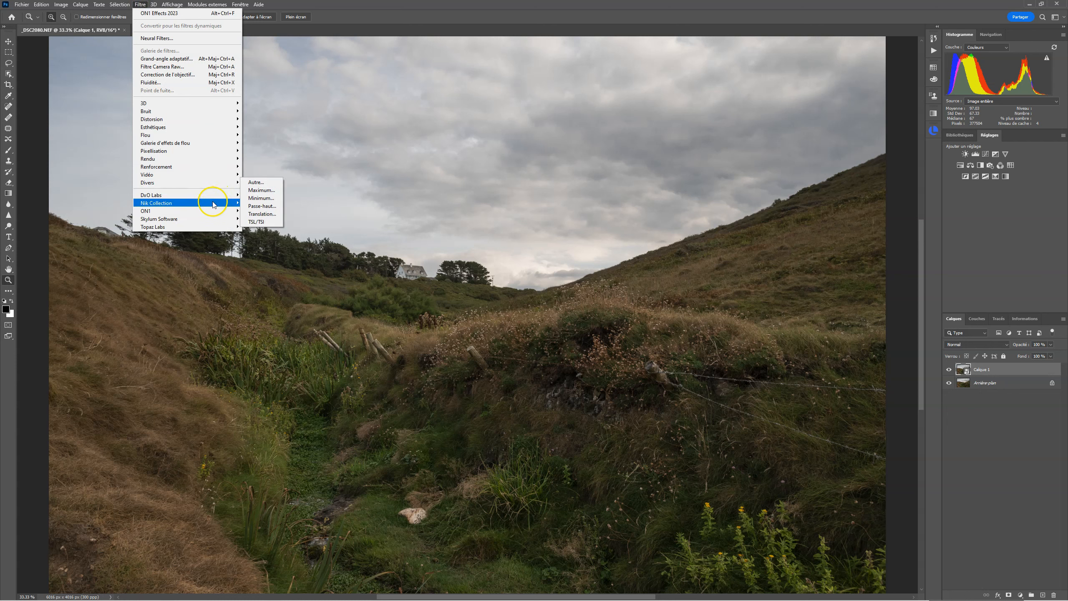
mouse_move(212, 209)
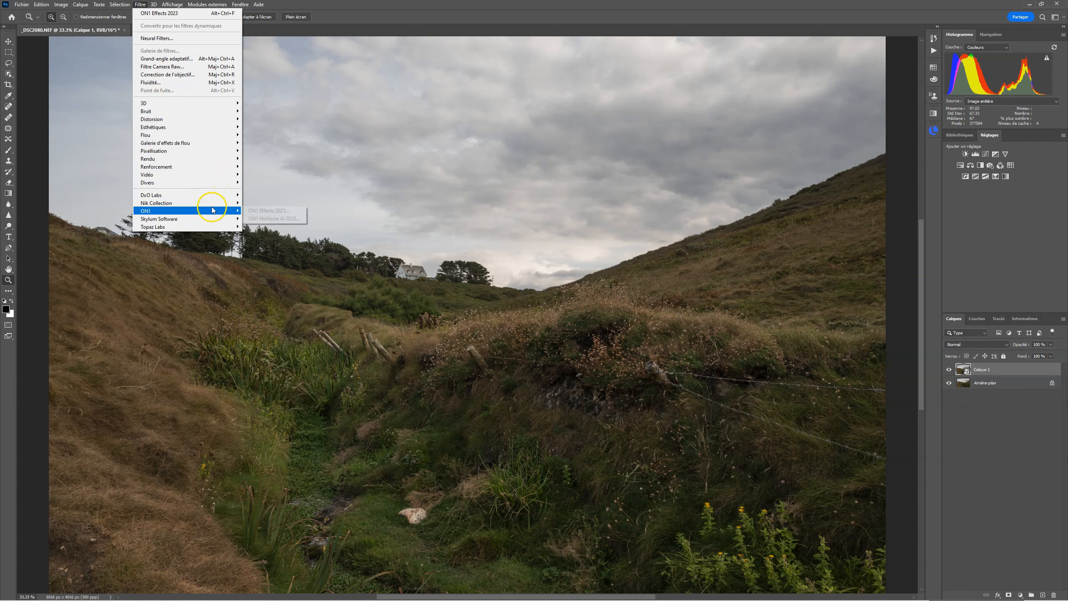
click(266, 210)
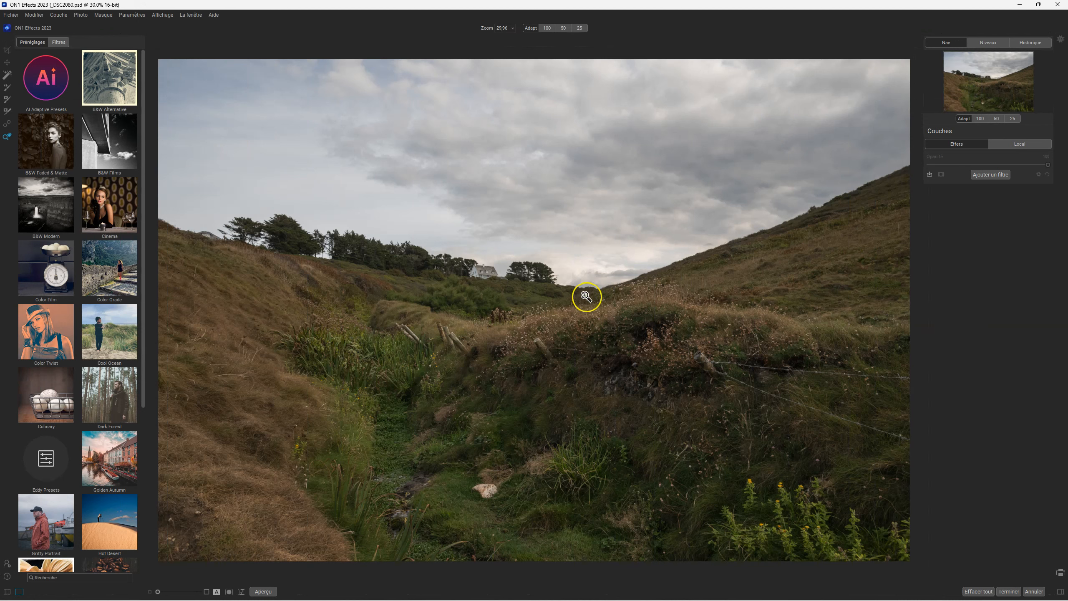
click(993, 174)
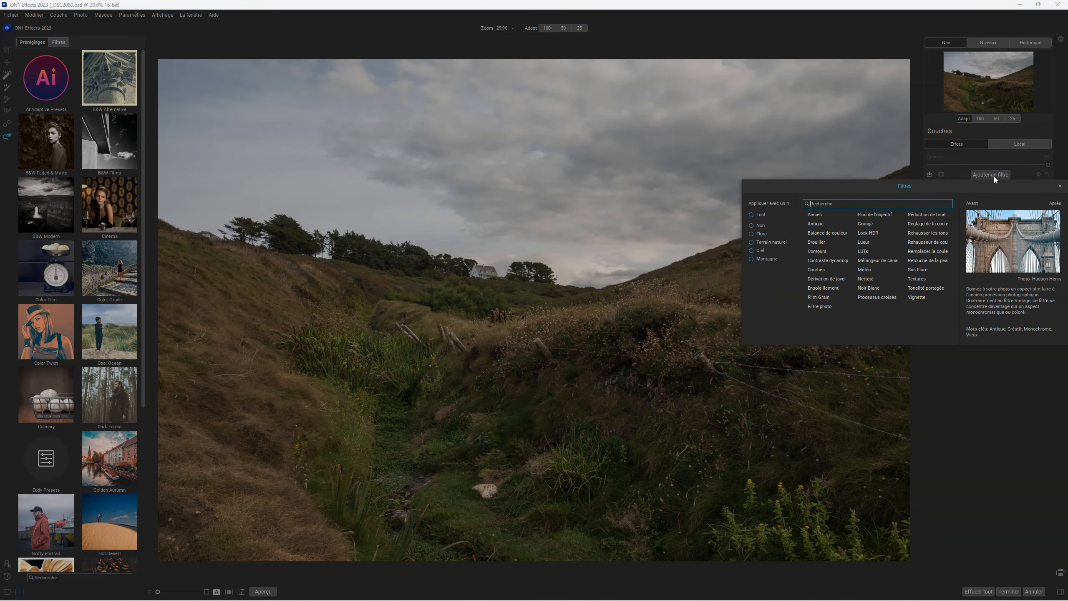
click(829, 262)
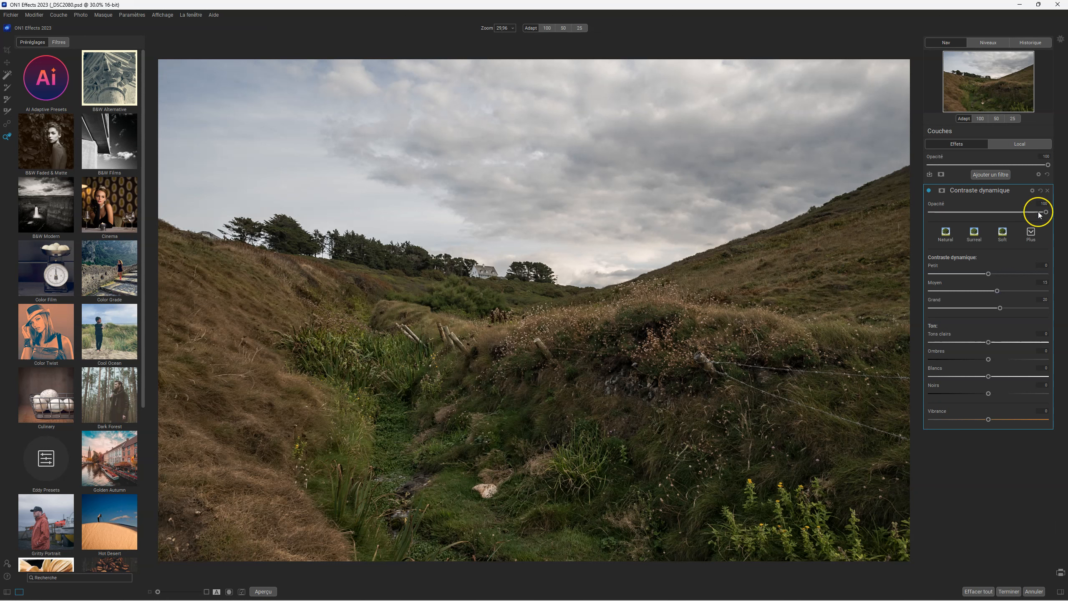
Step: Set Contraste dynamique to Moyen 14, Grand 23 and Ombres 21, slightly reduce Petit and Tons clairs, and compare the image with and without the filter
click(928, 190)
click(928, 191)
drag(997, 291, 1008, 291)
mouse_move(1000, 308)
mouse_down()
mouse_move(1002, 274)
mouse_move(1009, 291)
mouse_move(987, 291)
mouse_up()
drag(982, 341, 998, 359)
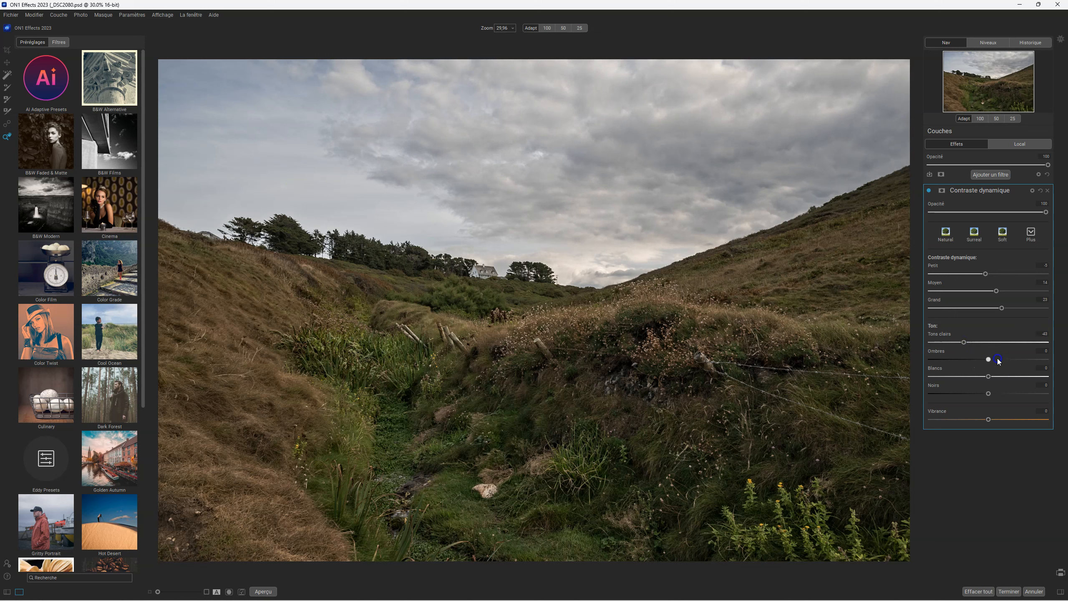
click(929, 190)
click(928, 189)
click(928, 190)
click(928, 189)
click(975, 190)
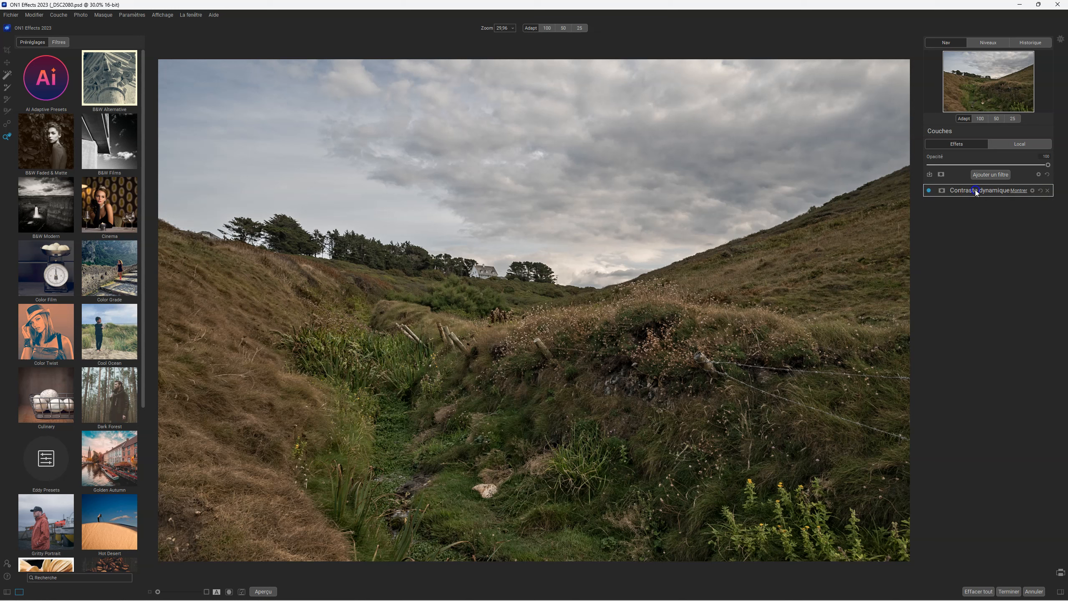
click(971, 191)
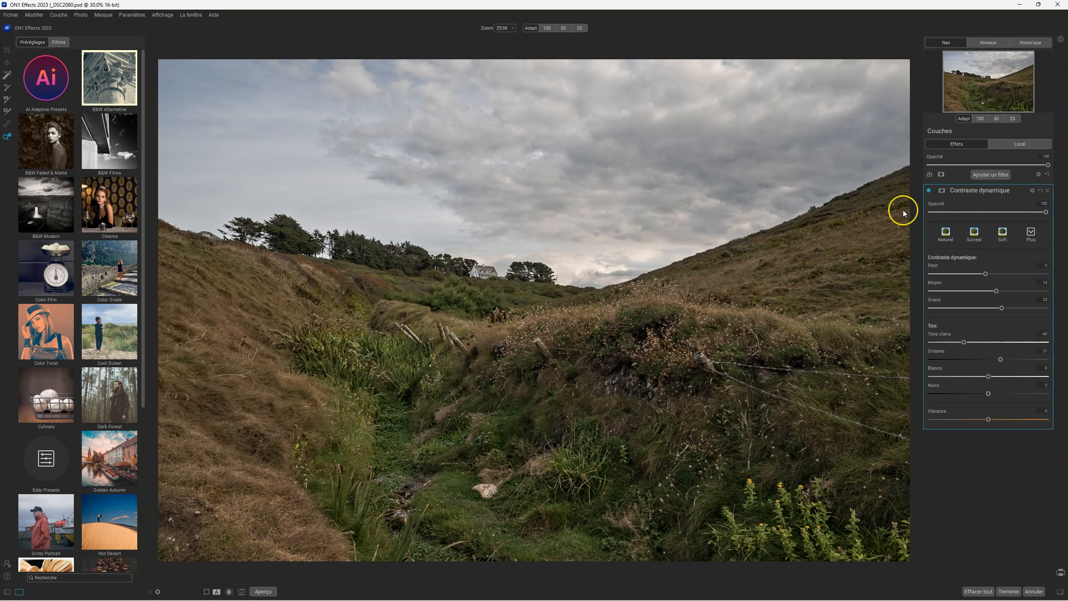
Step: Restrict the Contraste dynamique filter to the Flore and Montagne regions with the AI mask, using the Paint In mode
click(942, 191)
click(937, 238)
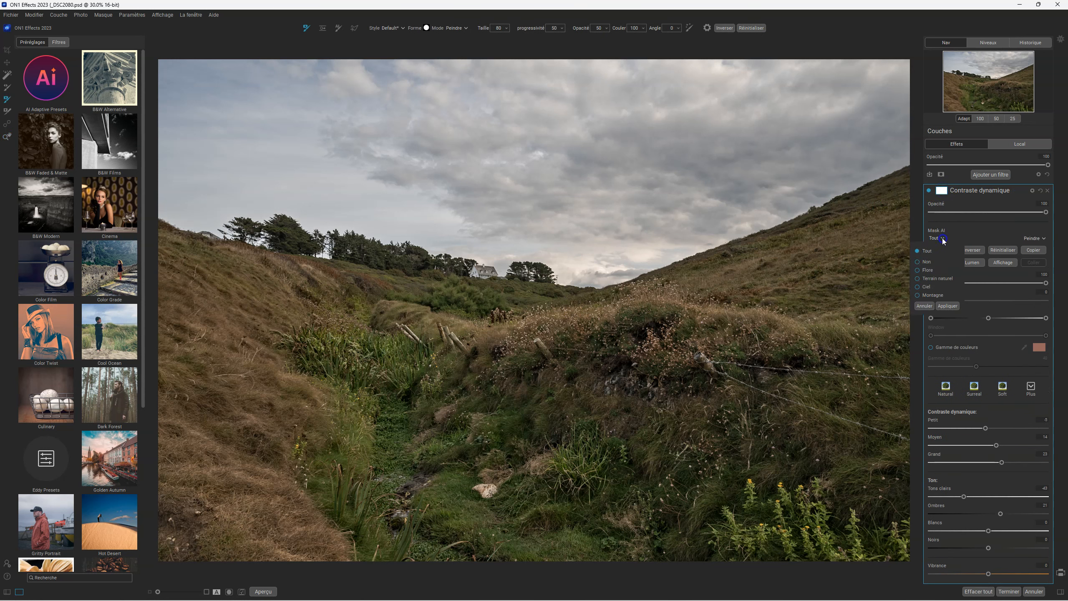
click(917, 295)
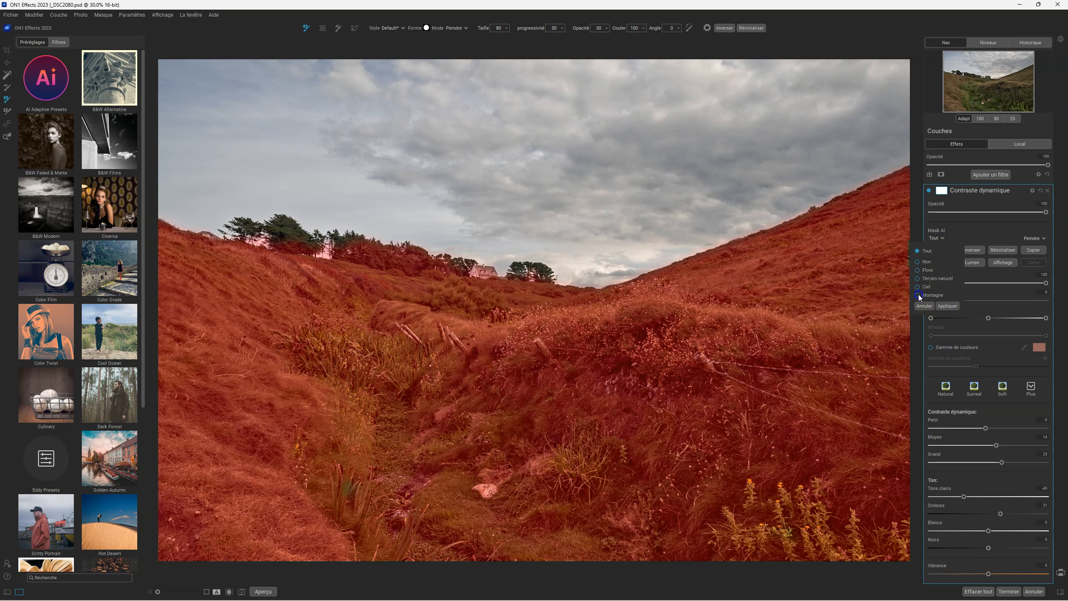
click(918, 270)
click(947, 306)
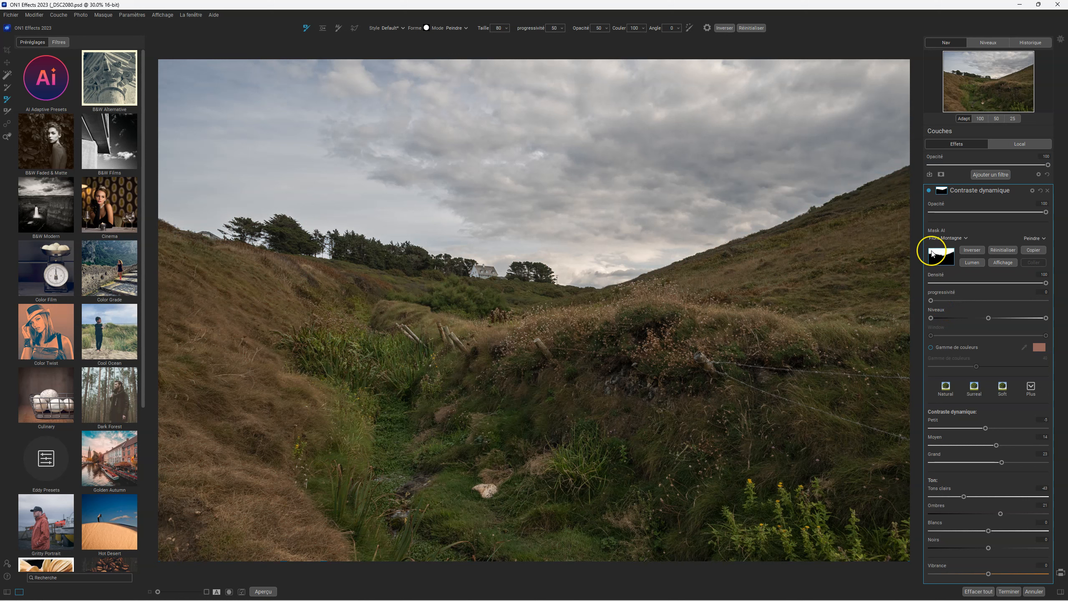
click(1045, 238)
click(1034, 253)
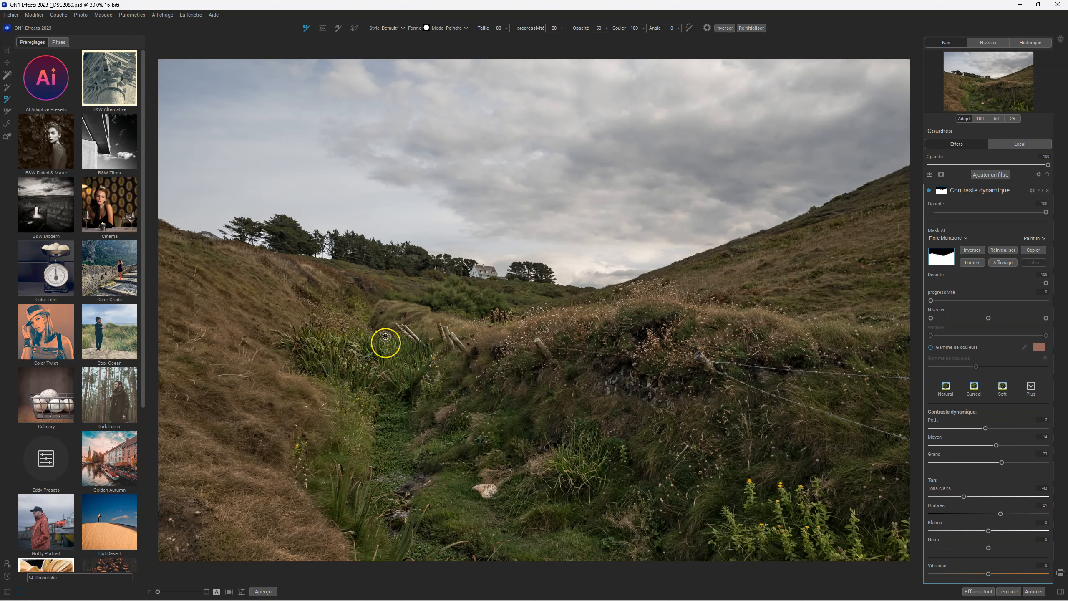
Step: Compare the image with and without the masked Contraste dynamique filter, and apply the effects to the smart object in Photoshop
click(929, 191)
click(929, 191)
click(929, 191)
click(929, 191)
click(982, 193)
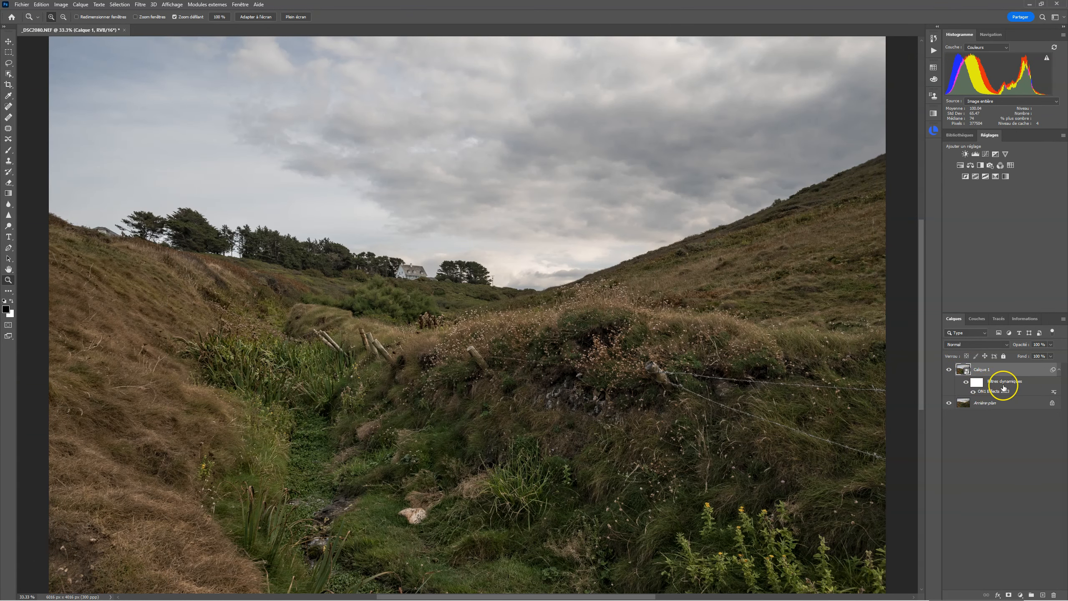
Step: Invert the smart filter mask to hide the ON1 effect, and invert it back
click(976, 381)
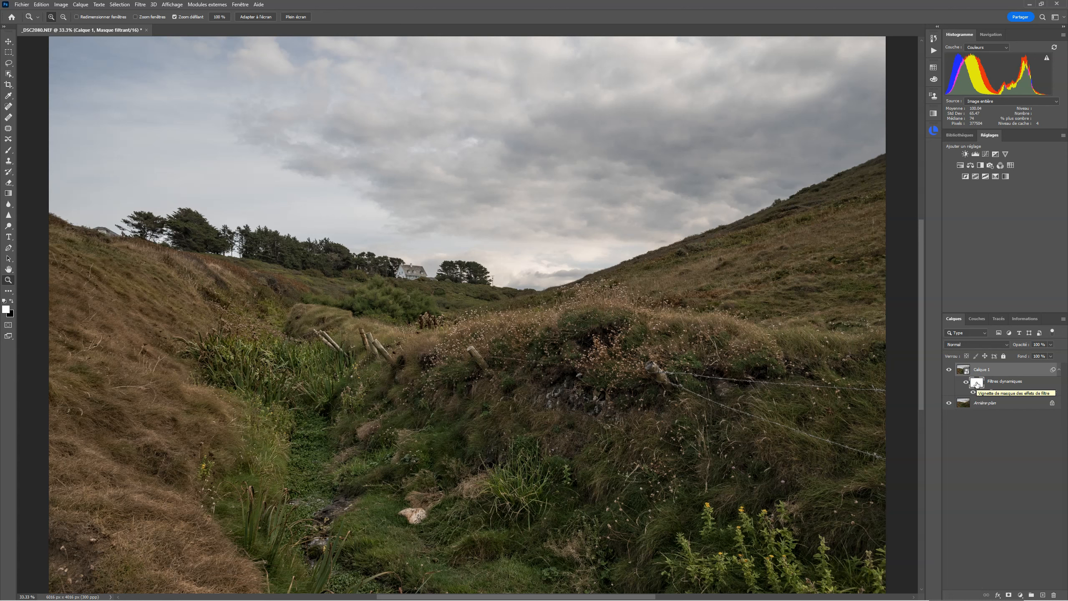
key(ctrl+i)
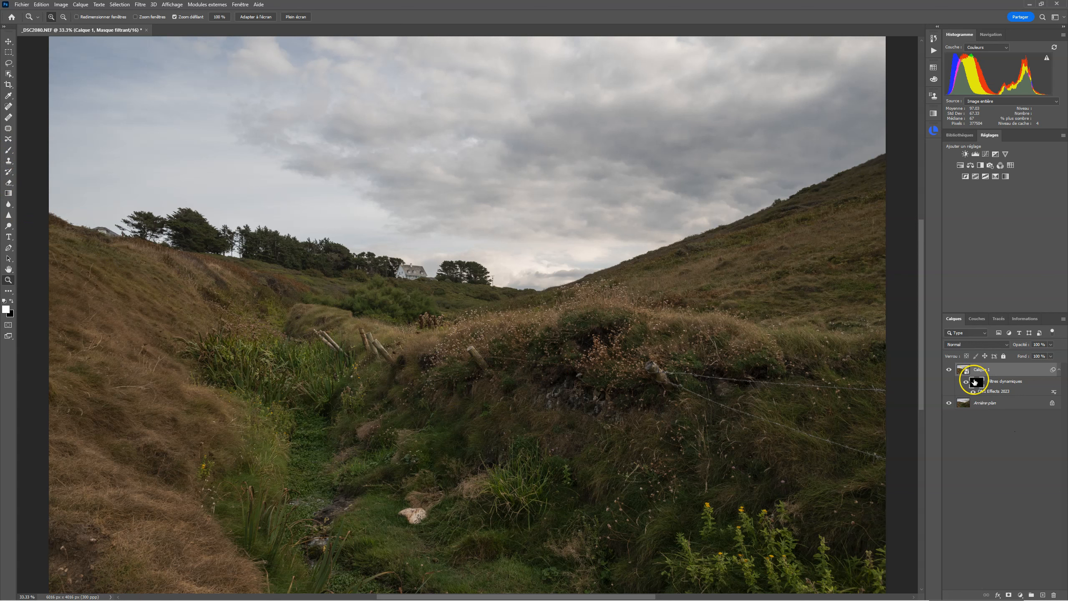
key(ctrl+i)
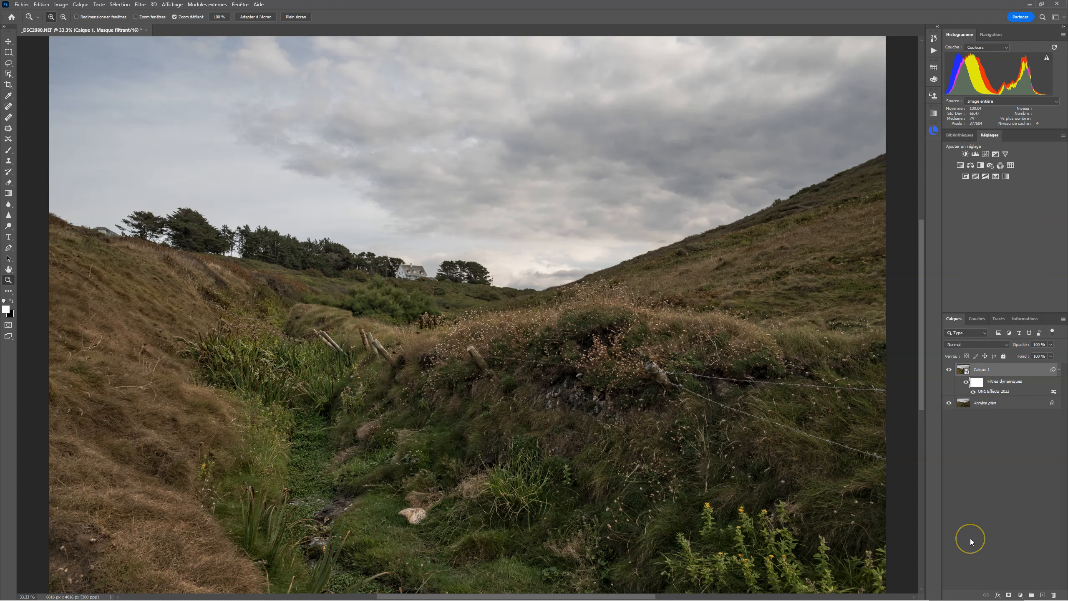
Step: Reopen the ON1 Effects smart filter and set Contraste dynamique to Tons clairs -68 and Ombres 52, with lower Noirs and higher Vibrance
double_click(994, 392)
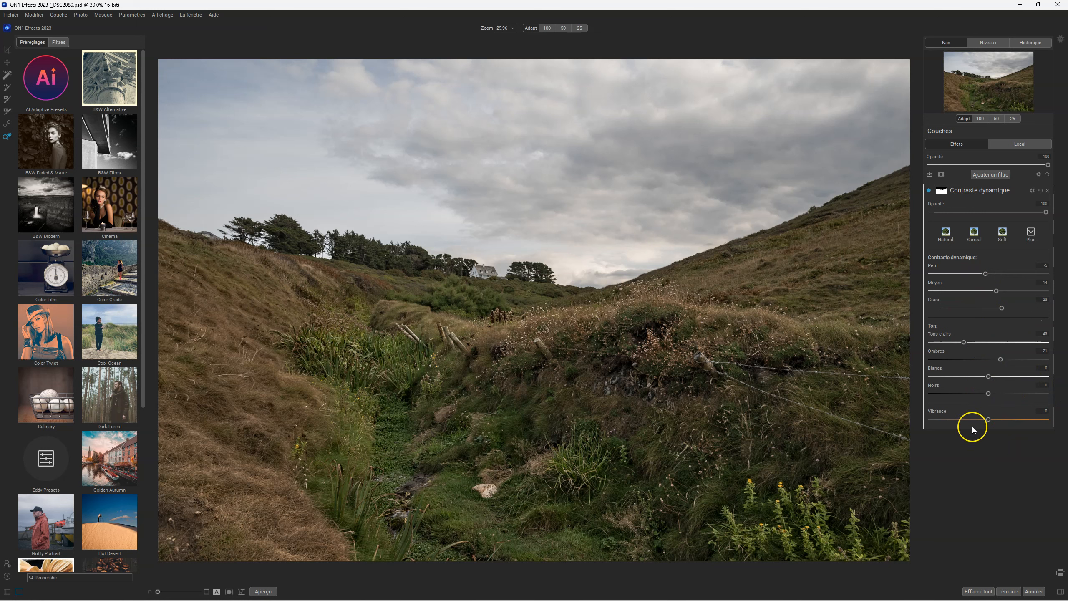
mouse_move(964, 343)
mouse_down()
mouse_move(938, 343)
mouse_move(998, 342)
mouse_move(934, 342)
mouse_move(949, 342)
mouse_up()
drag(1001, 359, 1024, 361)
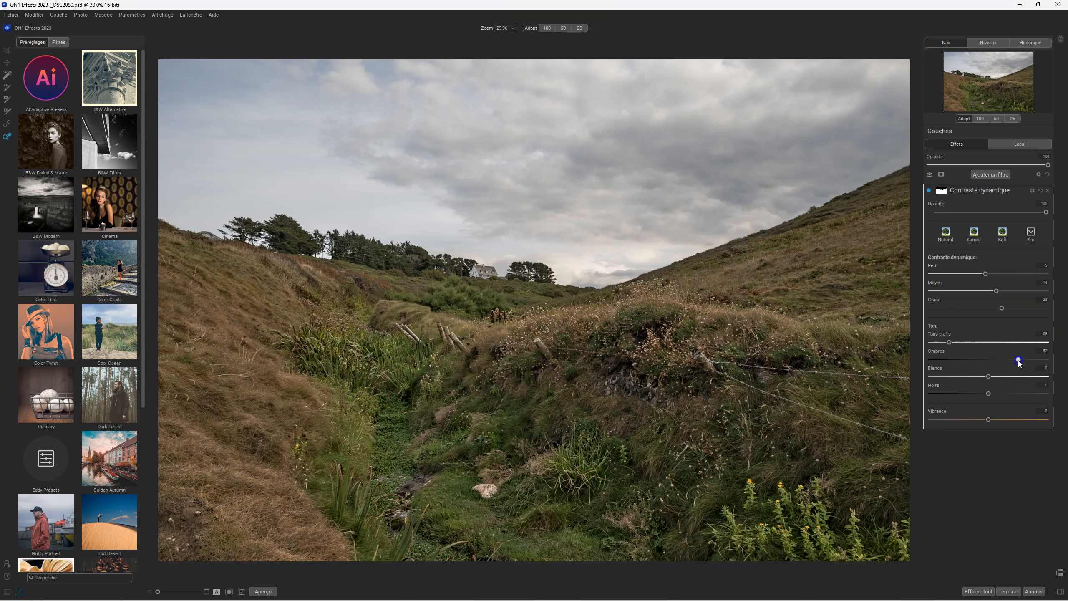
drag(988, 393, 1002, 419)
Step: Add a Lueur filter with Montant 30, Multiplier mode and an opacity of about 74
click(1015, 175)
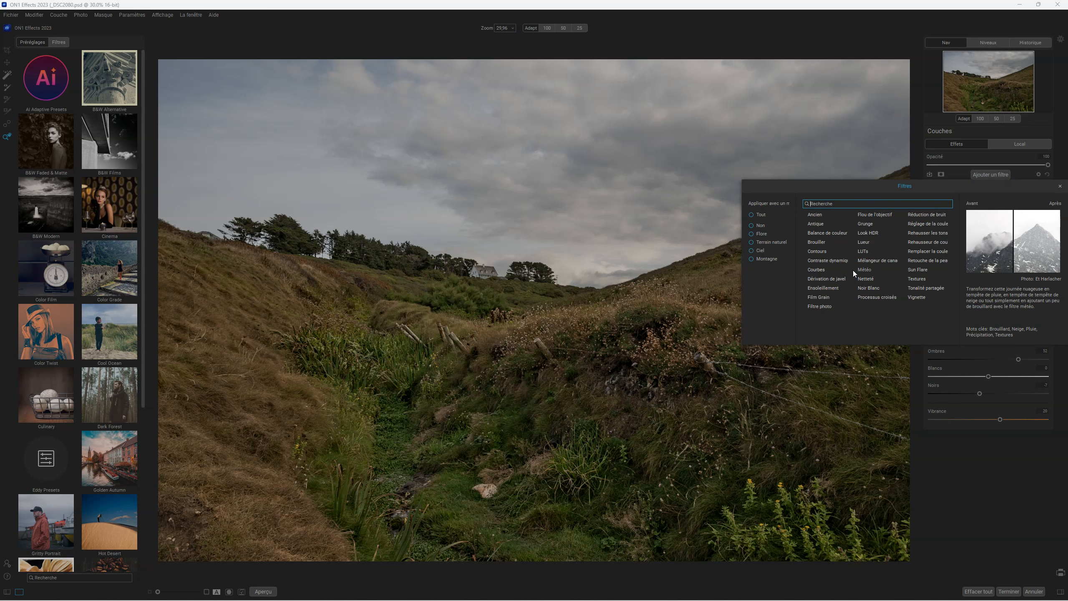
click(864, 243)
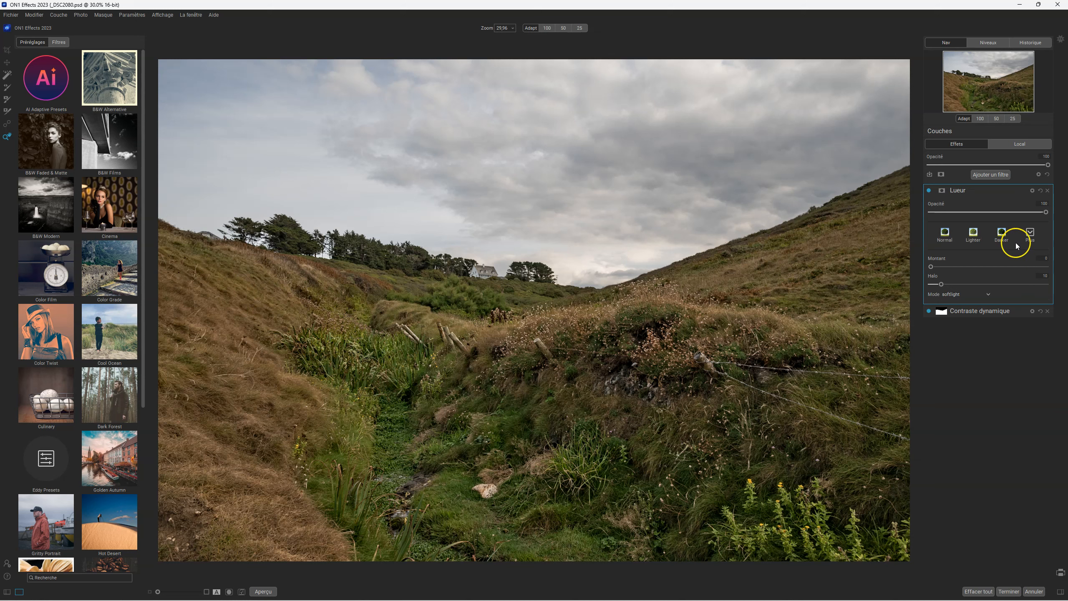
drag(930, 266, 976, 267)
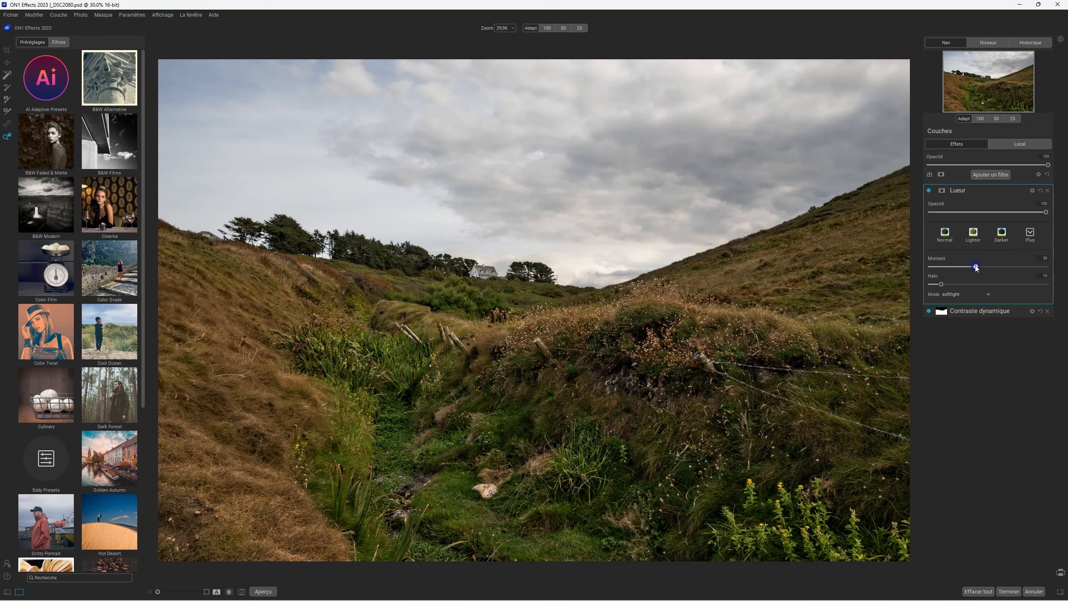
click(967, 294)
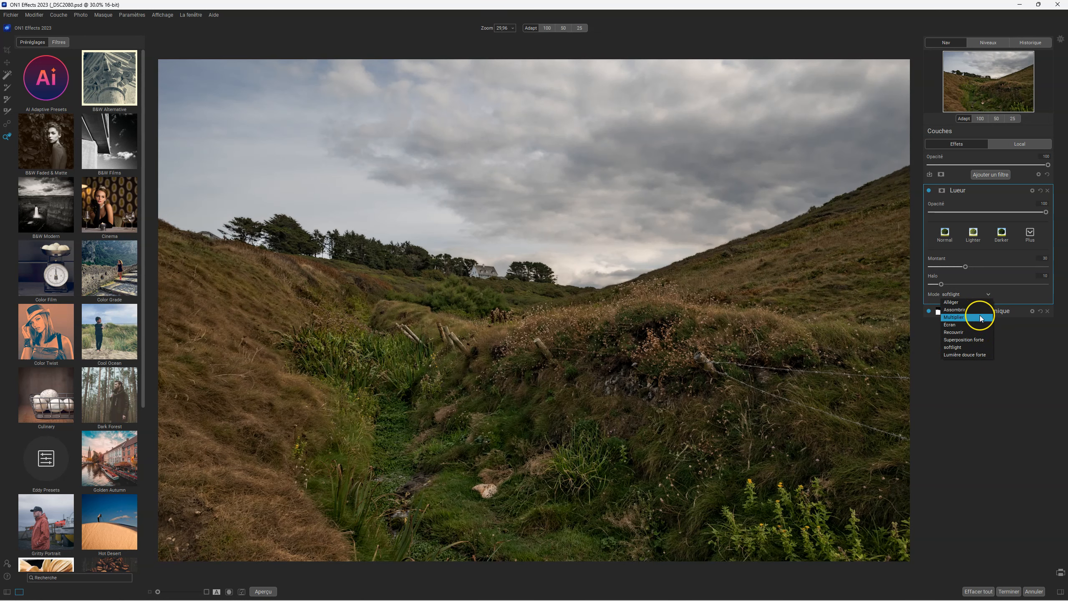
click(980, 317)
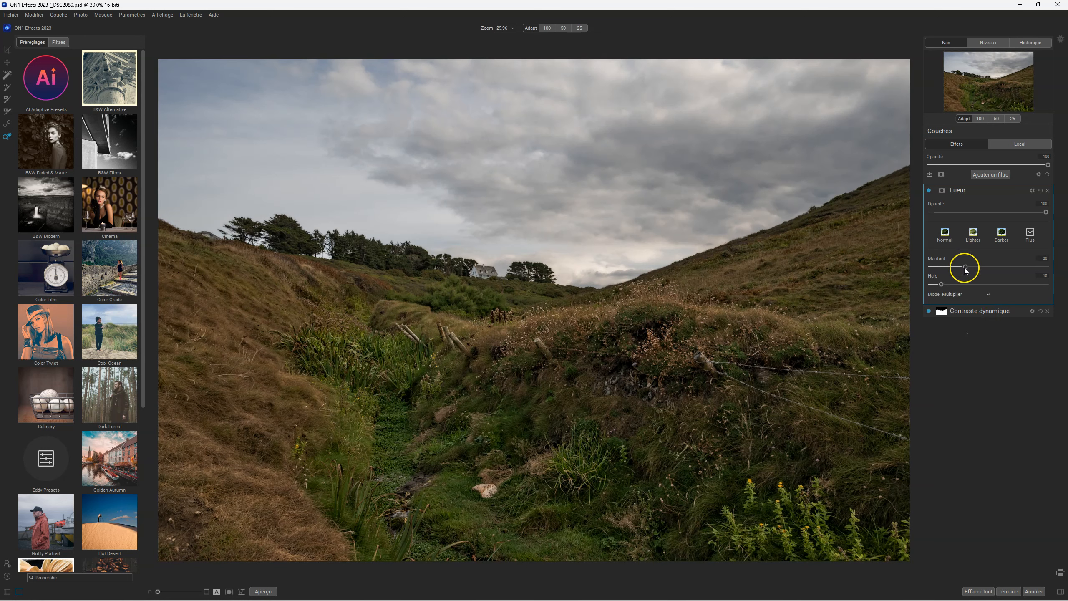
drag(1046, 213, 1016, 211)
click(995, 246)
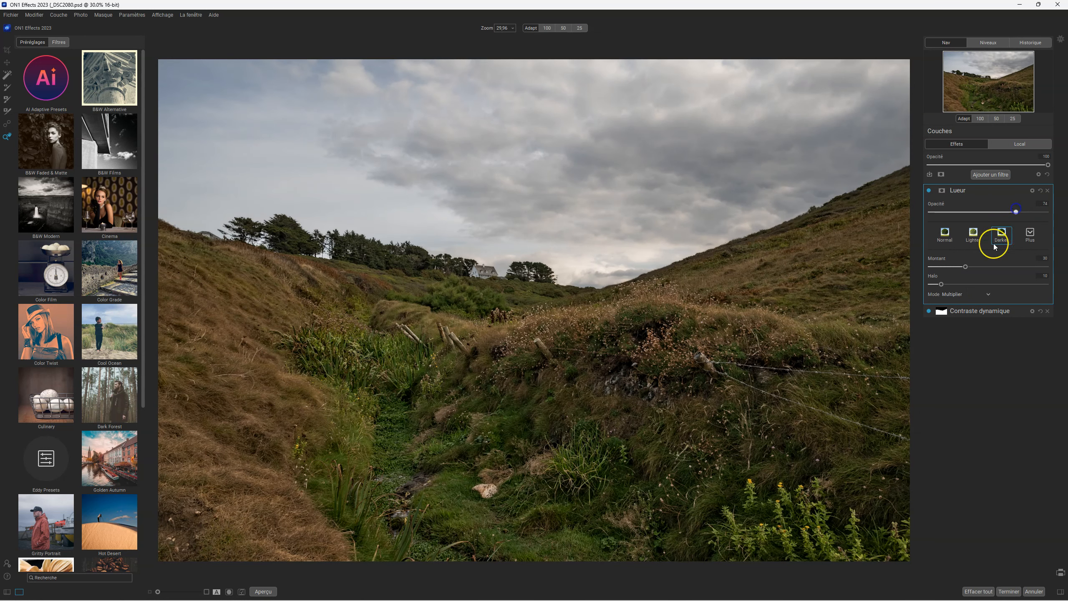
click(1017, 212)
click(957, 191)
Step: Add a Rehausseur de couleur filter with the Sky preset, fine-tune the blue Luminosité, and compare the image with and without it
click(991, 174)
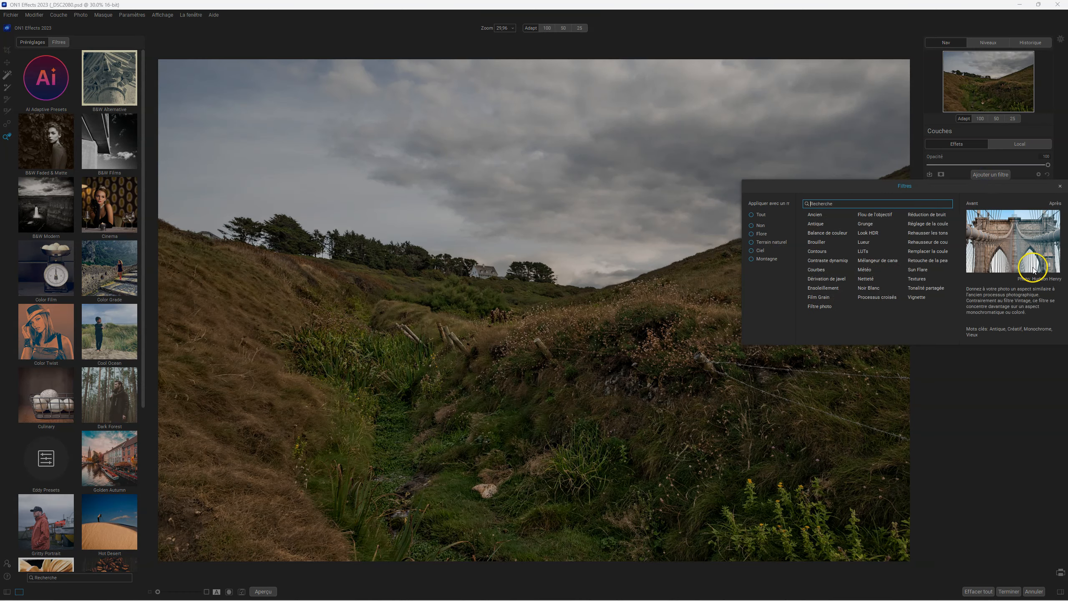
click(933, 243)
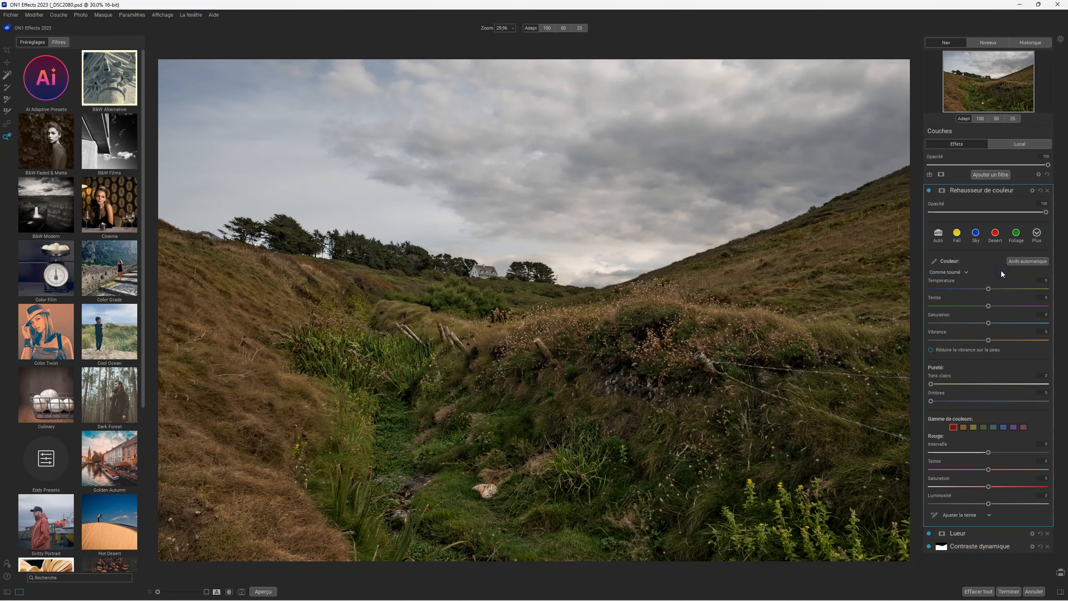
click(976, 236)
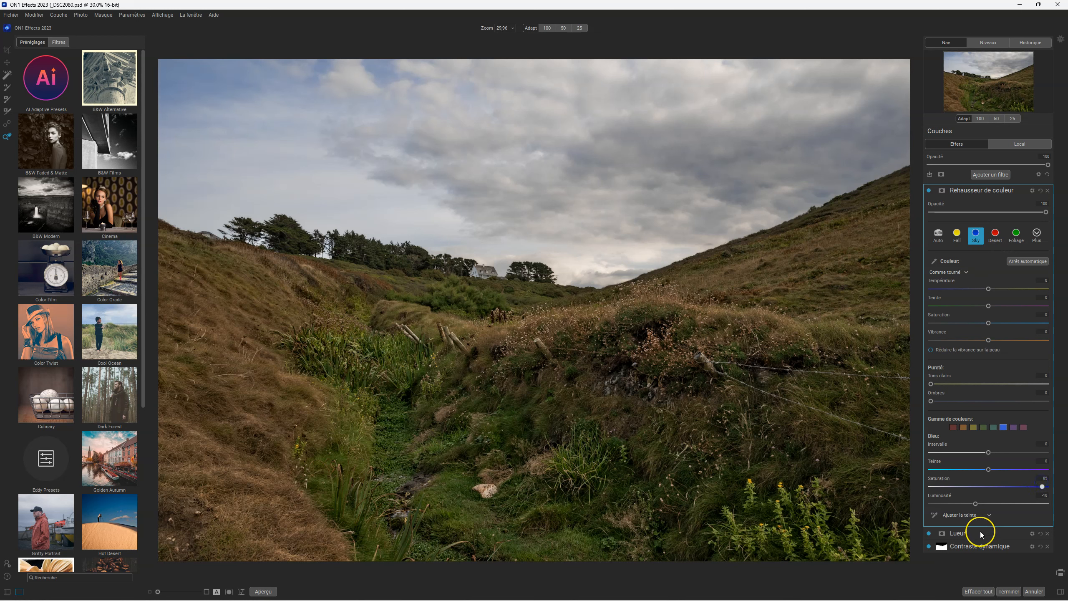
drag(975, 504, 1004, 504)
click(929, 191)
click(930, 191)
click(930, 191)
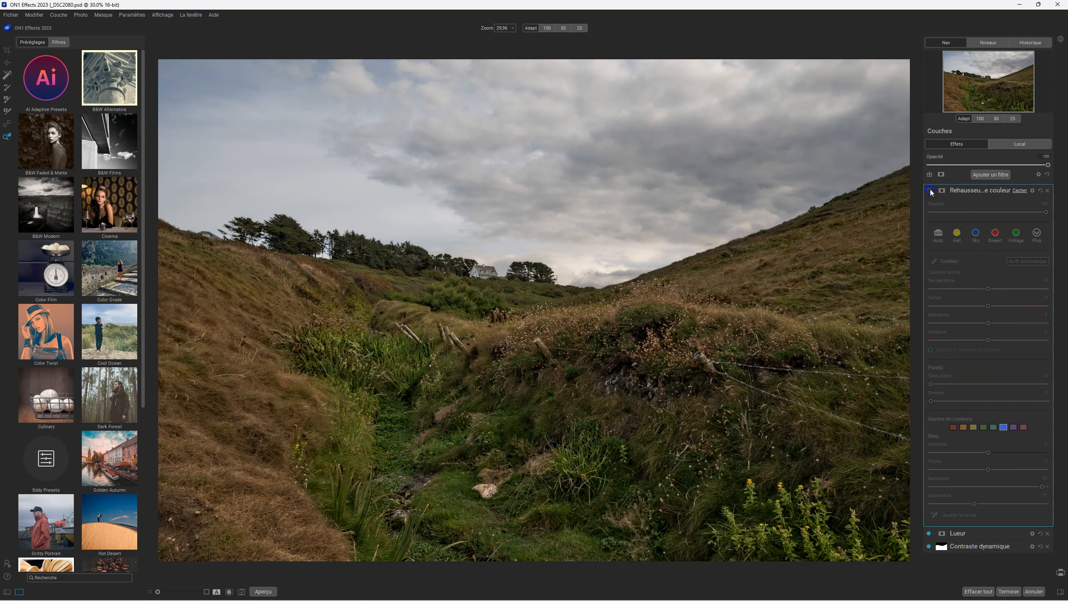
click(930, 191)
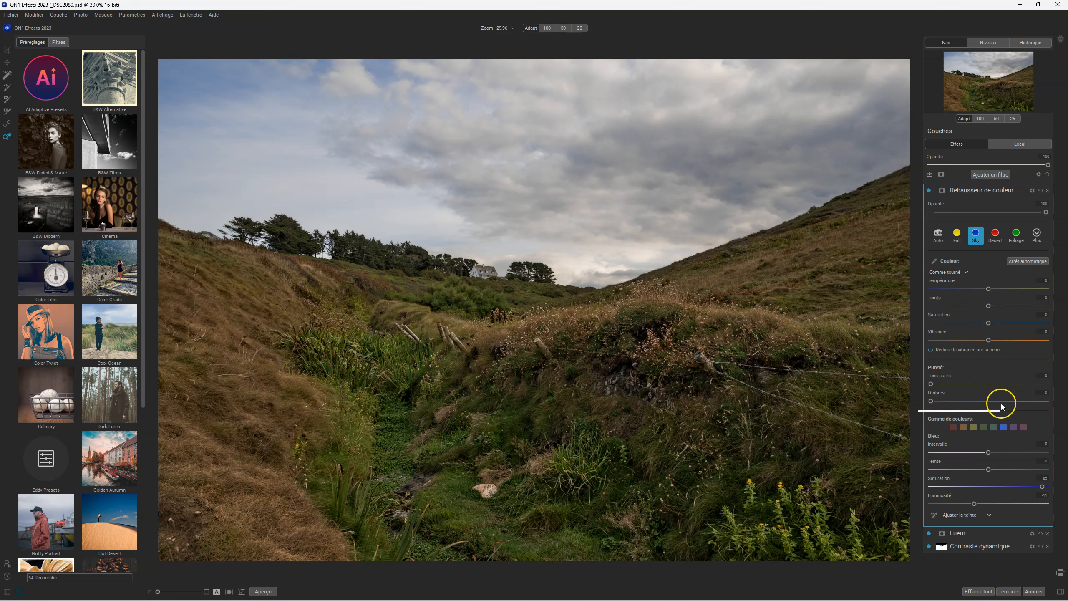
Step: Raise overall Saturation, Vibrance and Teinte, cool the Température, and strengthen the blue range with Saturation 100, a wider Intervalle and lower Luminosité
click(988, 324)
mouse_move(1000, 325)
mouse_down()
mouse_move(1023, 325)
mouse_move(988, 325)
mouse_move(1007, 327)
mouse_move(988, 341)
mouse_move(1007, 341)
mouse_up()
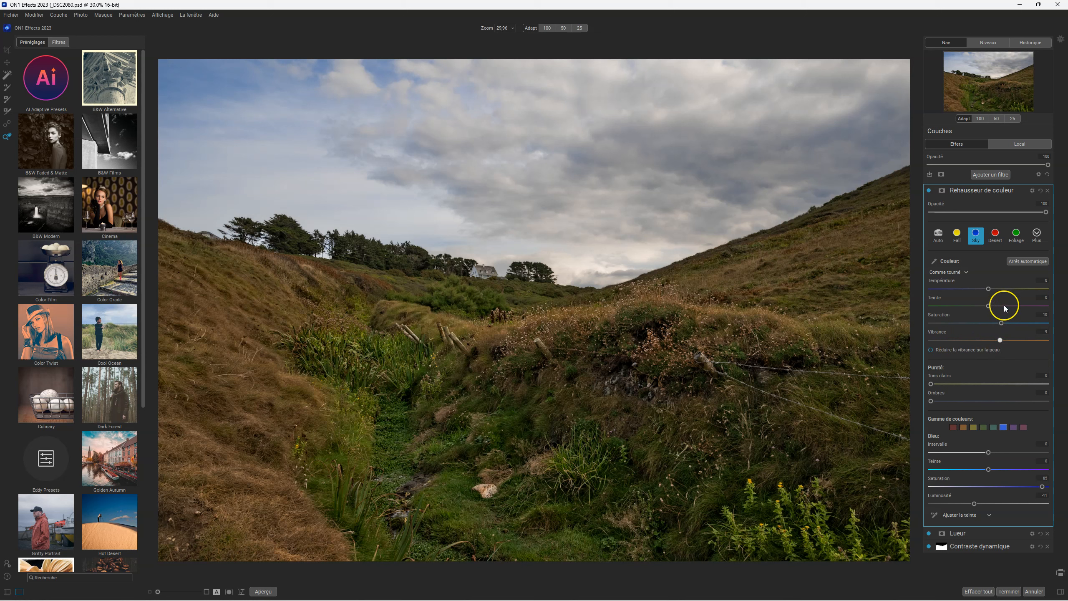
click(988, 289)
drag(987, 306, 1015, 307)
mouse_move(989, 453)
mouse_down()
mouse_move(1044, 452)
mouse_move(972, 452)
mouse_move(1044, 454)
mouse_move(1049, 487)
mouse_move(996, 470)
mouse_up()
drag(975, 504, 971, 504)
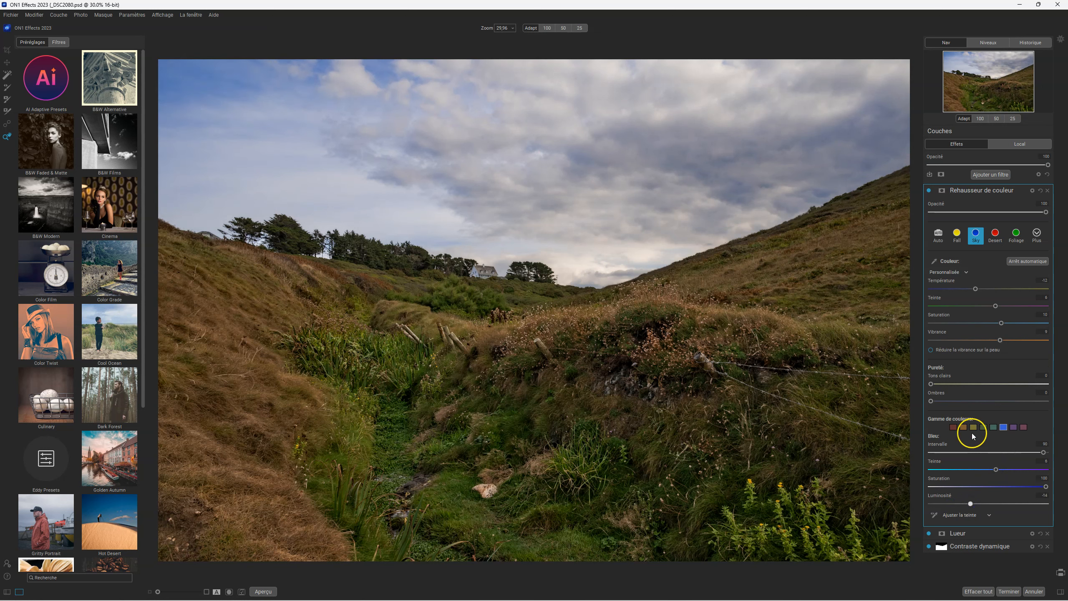
Step: Lower the green range's Teinte, Saturation and Luminosité, and preview the image without the Rehausseur de couleur filter
click(983, 428)
click(989, 469)
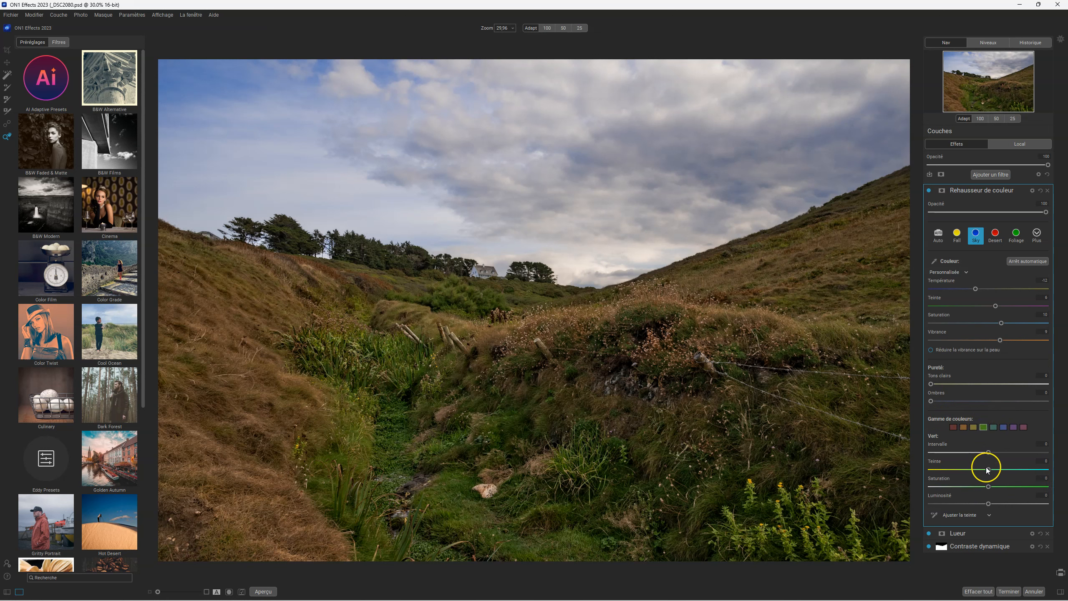
drag(958, 469, 995, 468)
drag(987, 490, 992, 489)
drag(986, 503, 1014, 507)
click(929, 191)
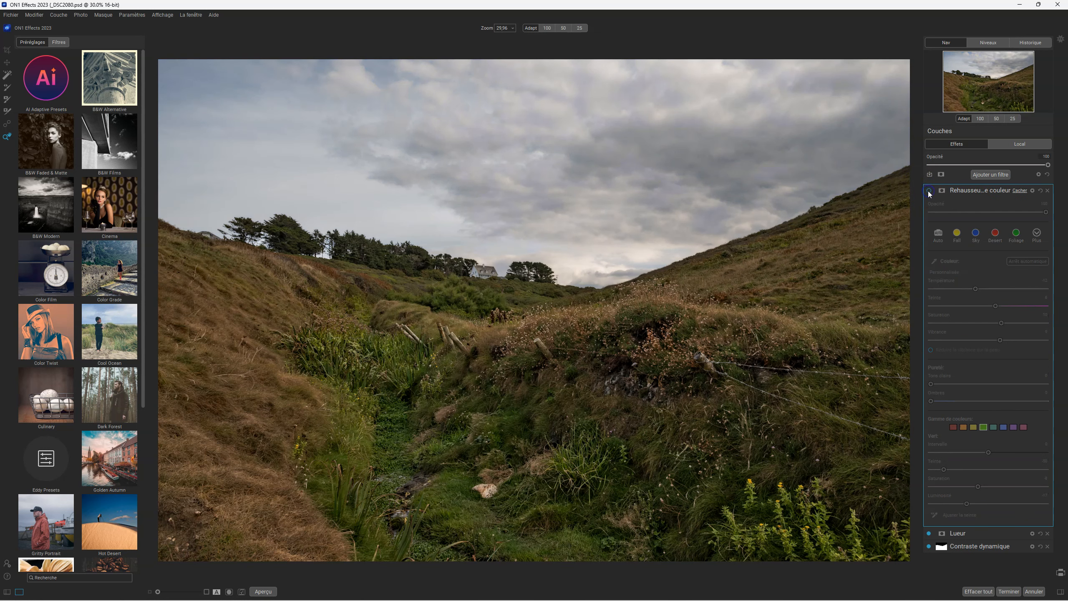
Step: Compare the image with and without the Rehausseur de couleur filter, leaving the filter enabled
click(928, 190)
click(928, 190)
click(928, 191)
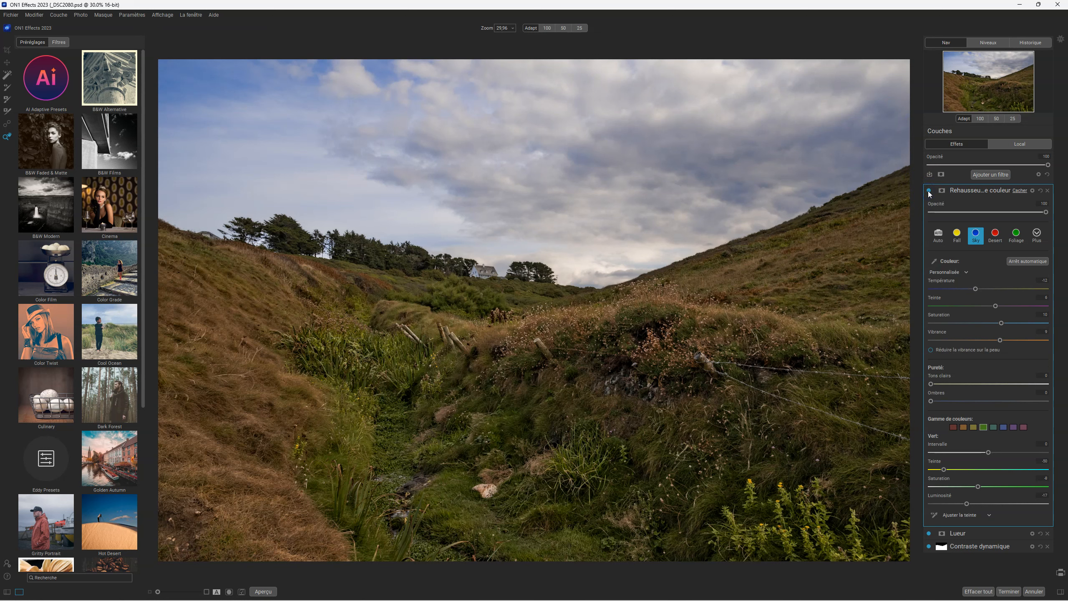
Step: Raise the orange range's Saturation strongly with the Ajuster la saturation targeted tool on the brown hillside grass
click(963, 428)
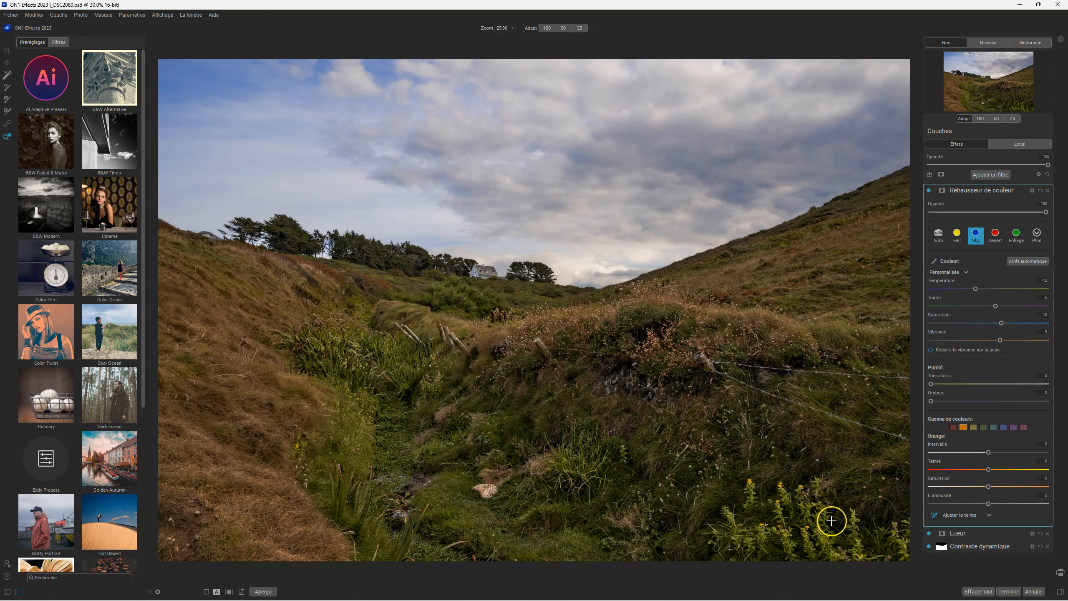
click(990, 515)
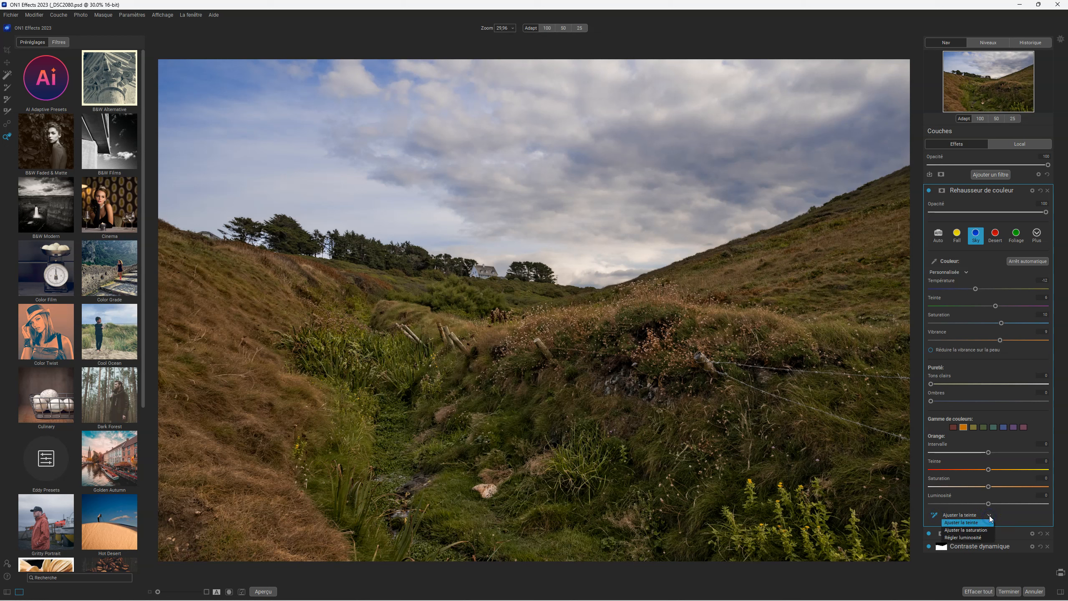
click(971, 530)
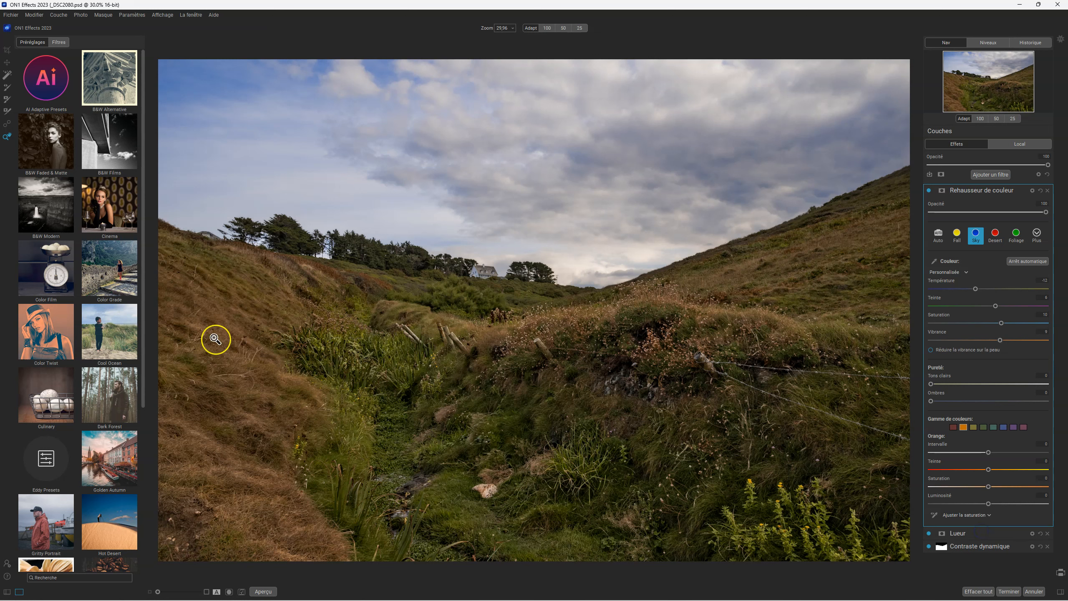
click(934, 515)
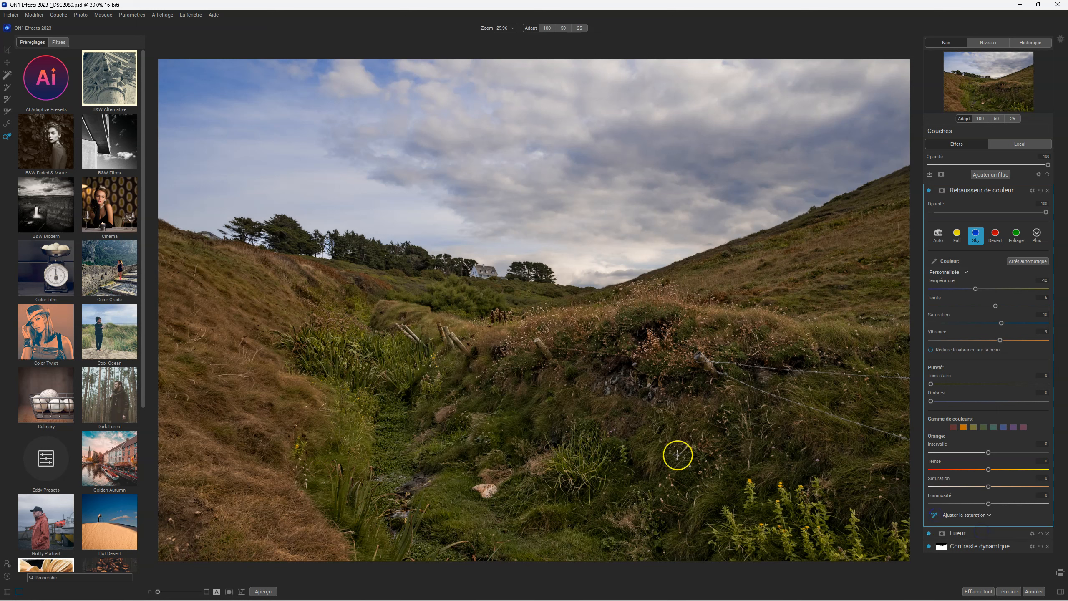
drag(246, 338, 495, 344)
drag(339, 346, 536, 333)
drag(214, 334, 552, 352)
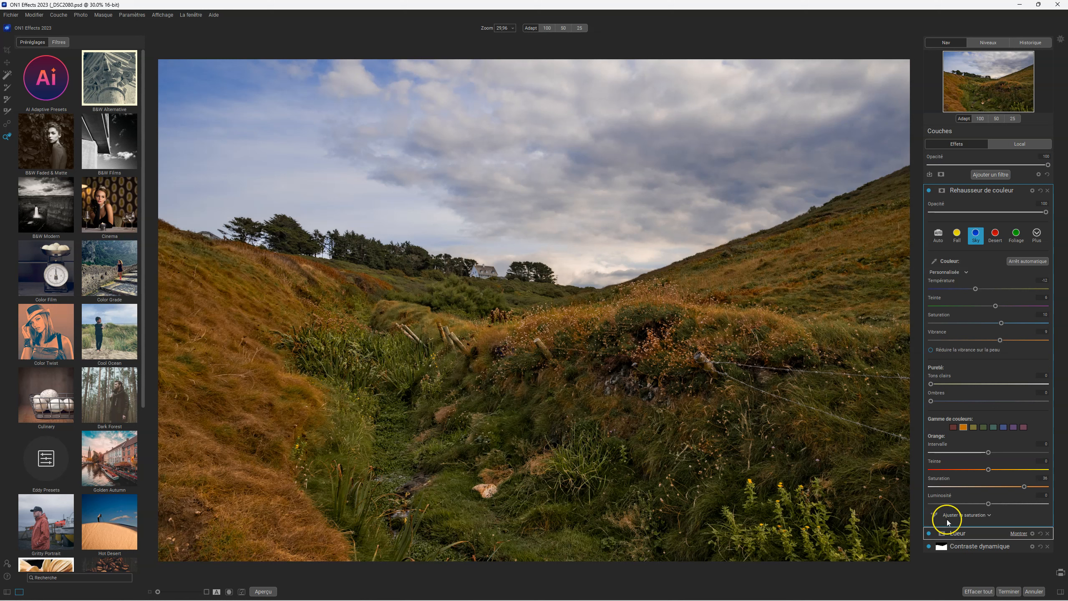
Step: Fine-tune the red range's Saturation and slightly lower the overall Saturation, and apply the effects to return to Photoshop
click(953, 427)
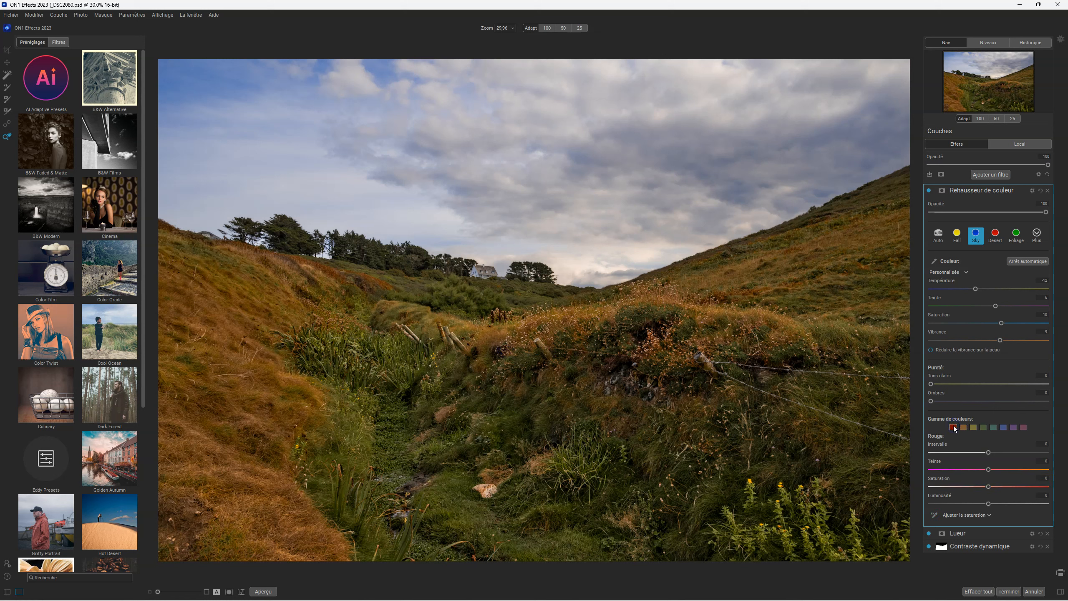
click(988, 487)
mouse_move(1002, 323)
mouse_down()
mouse_move(1003, 339)
mouse_move(991, 339)
mouse_up()
click(1011, 593)
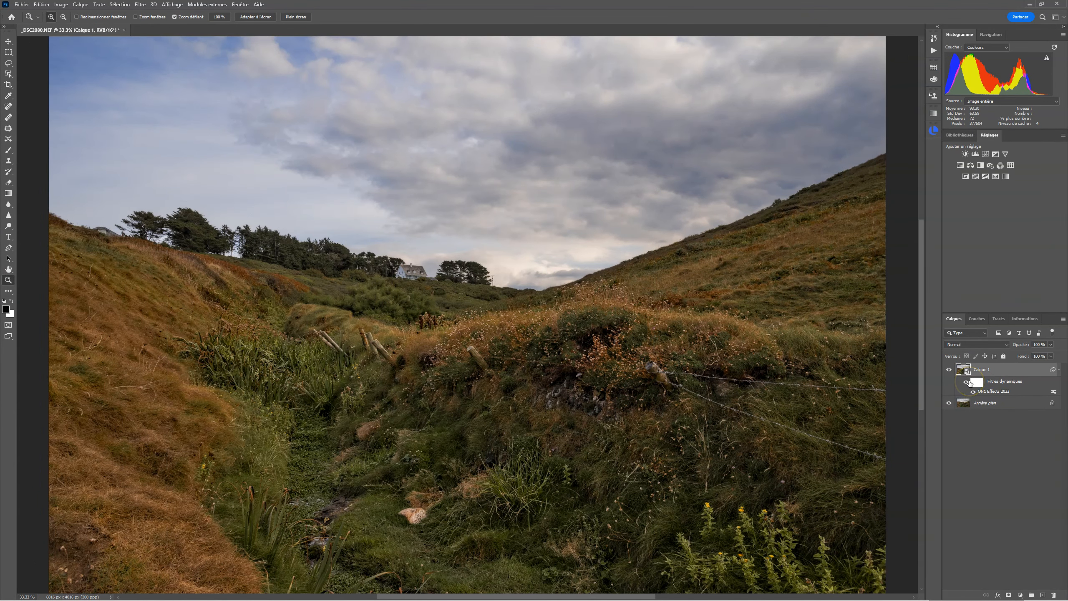
Step: Compare Calque 1 with and without its ON1 Effects 2023 smart filter, leaving the filter visible
click(967, 382)
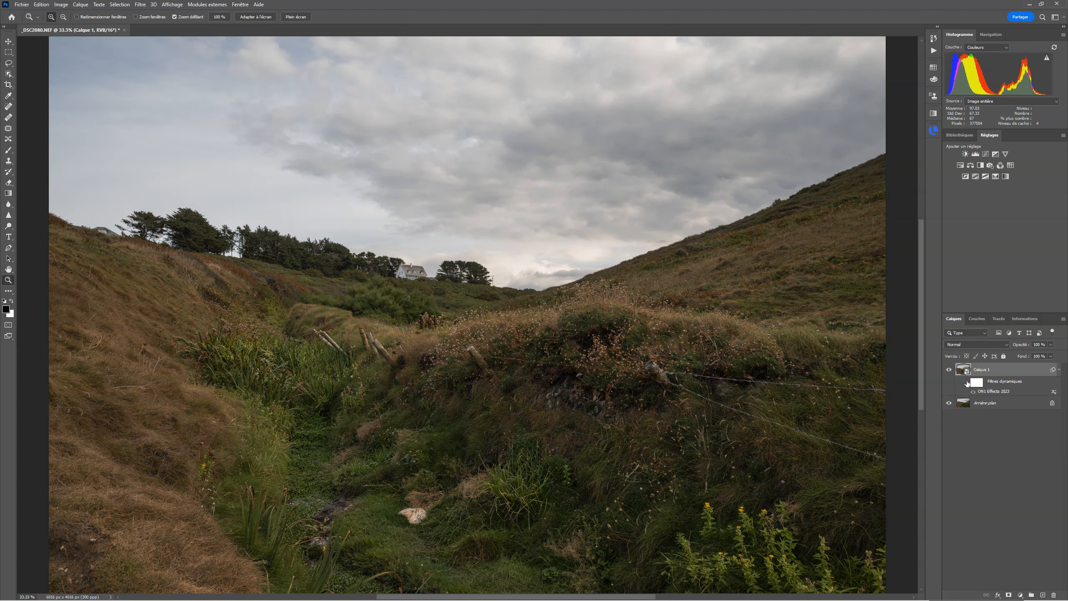
click(967, 383)
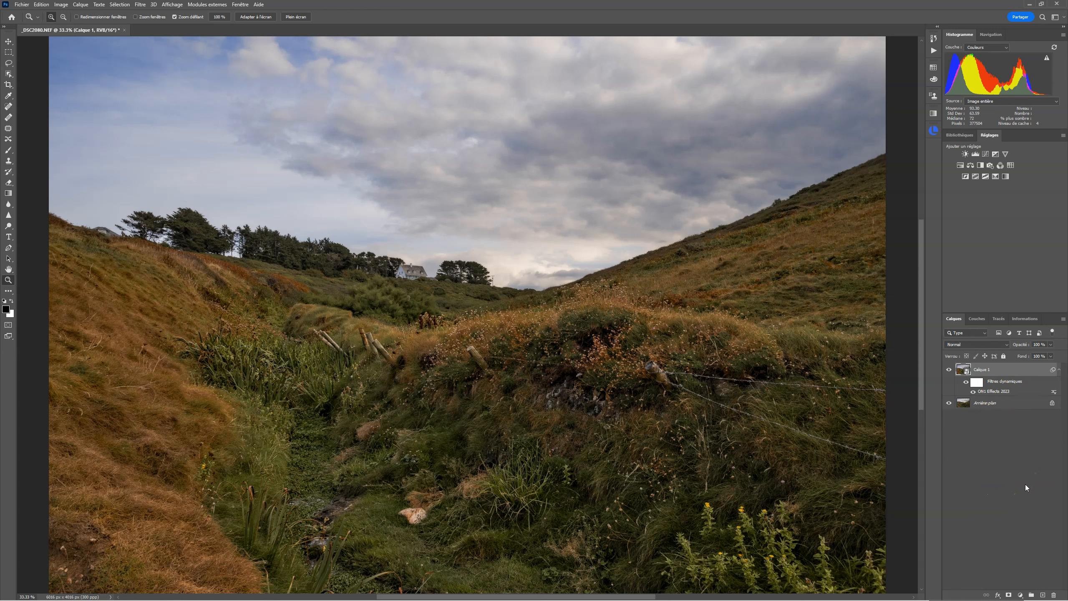
click(976, 382)
click(967, 382)
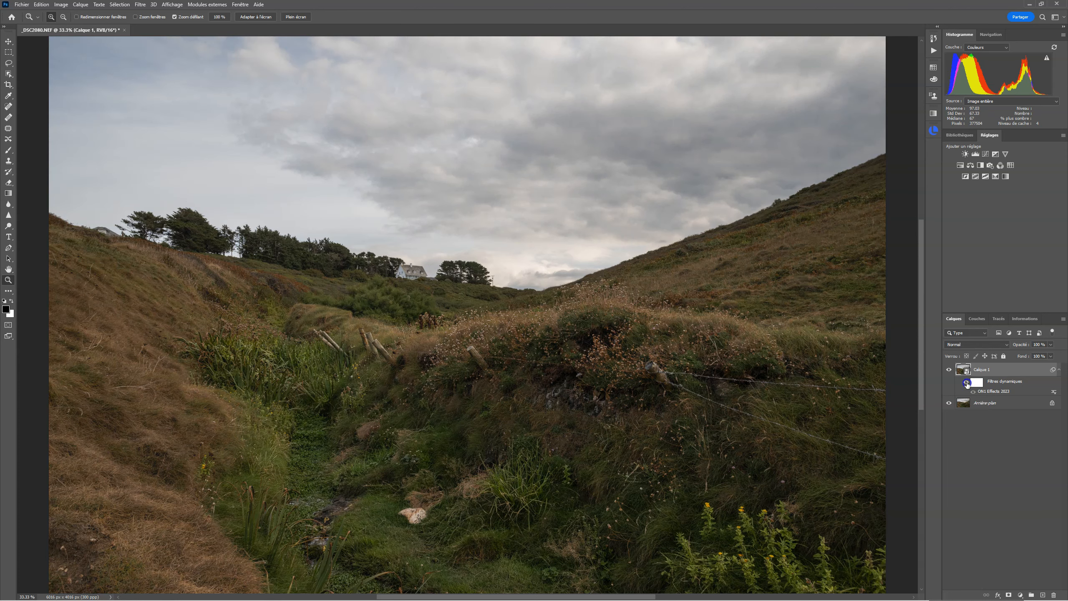
click(967, 382)
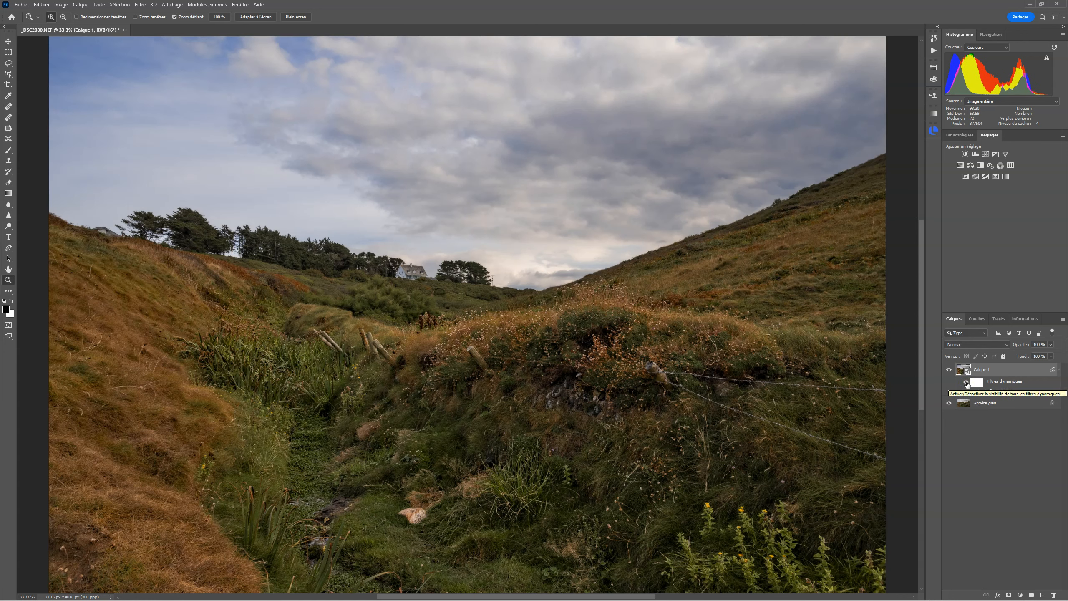
click(1000, 381)
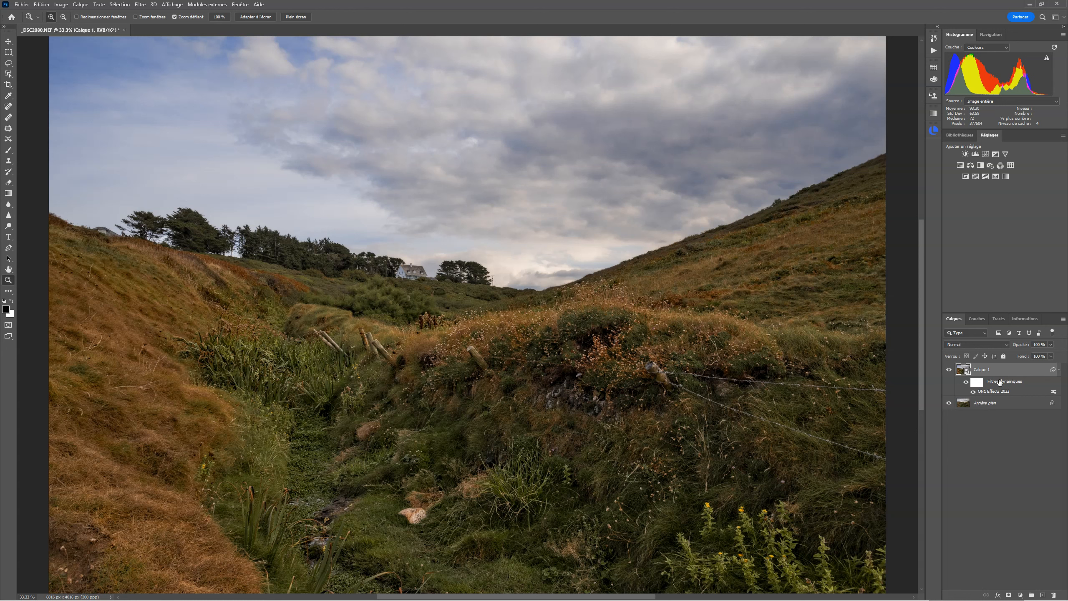
click(1024, 422)
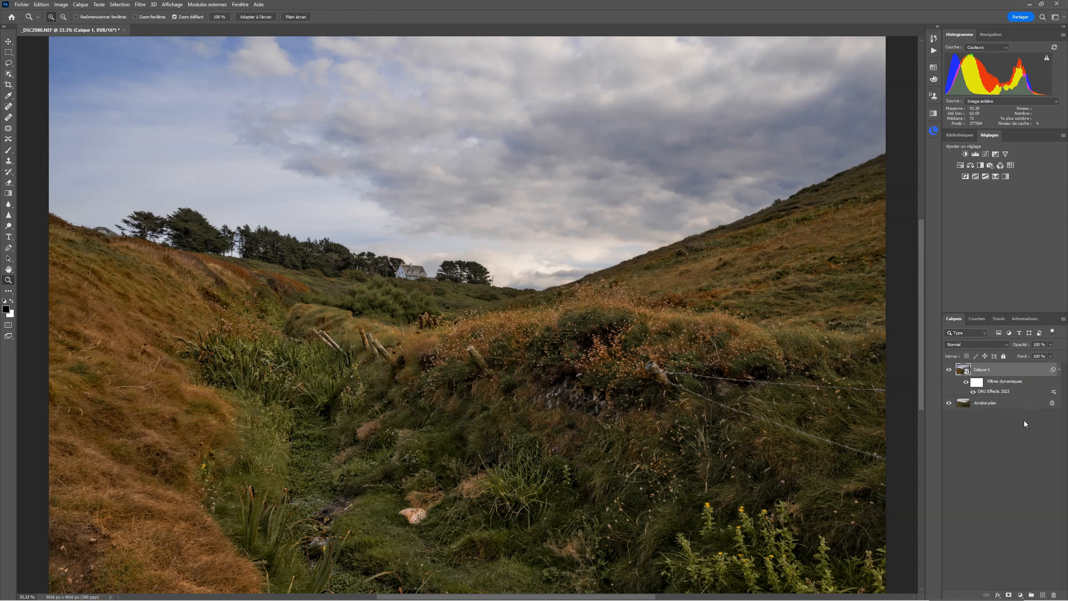